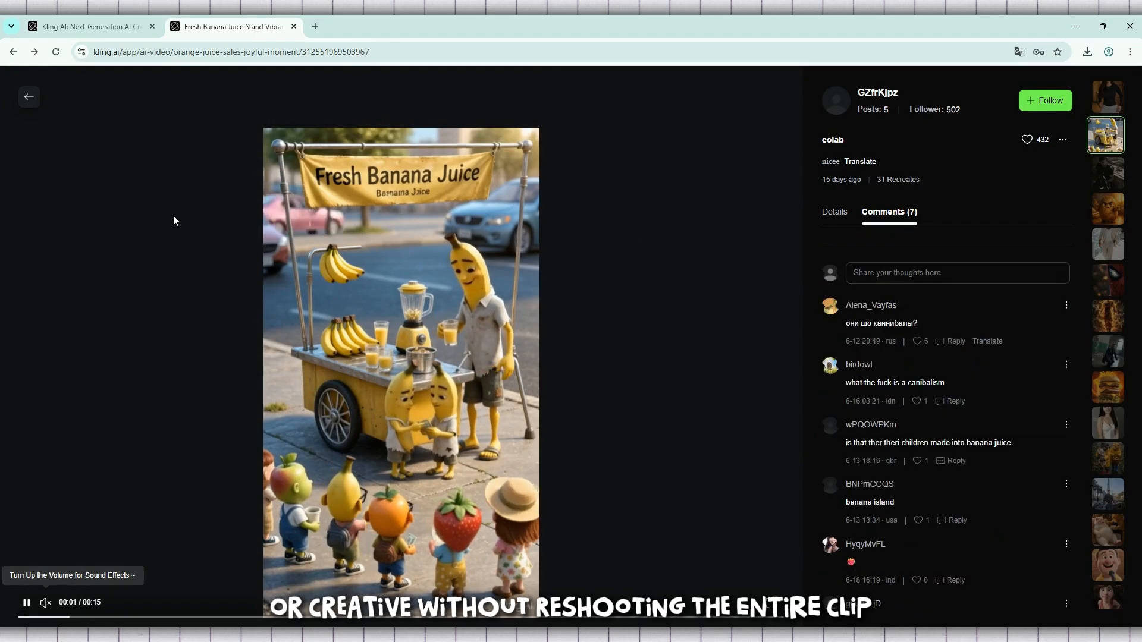
- Browse the recommended community videos and view the one showing a ginger cat feeding a white cat
left_click(24, 96)
scroll(316, 150, "down", 5)
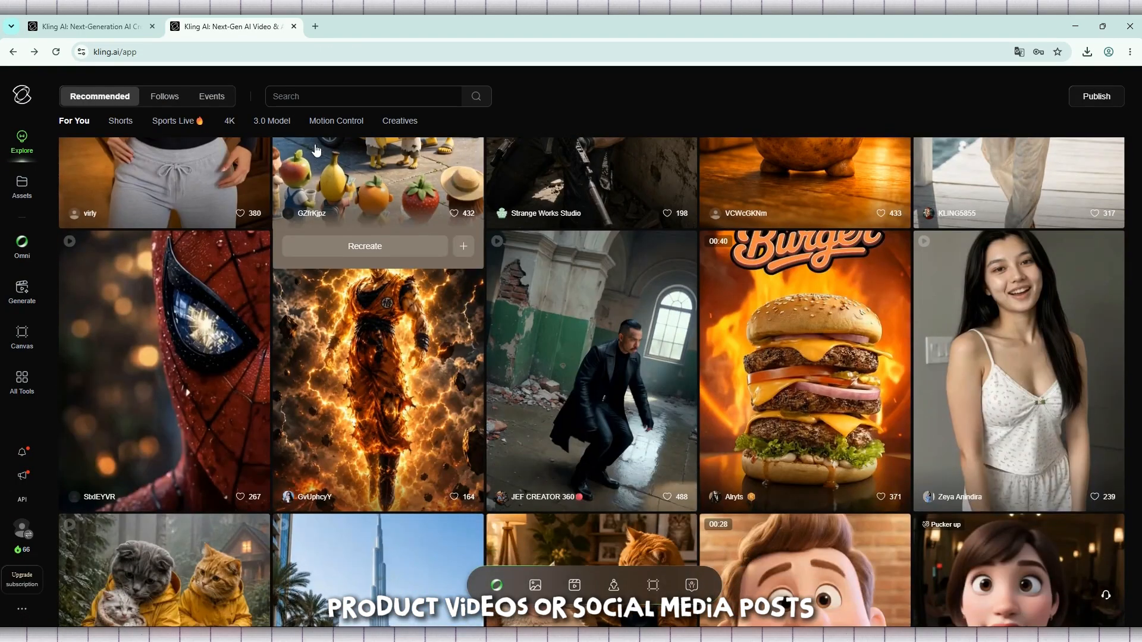
scroll(316, 149, "down", 4)
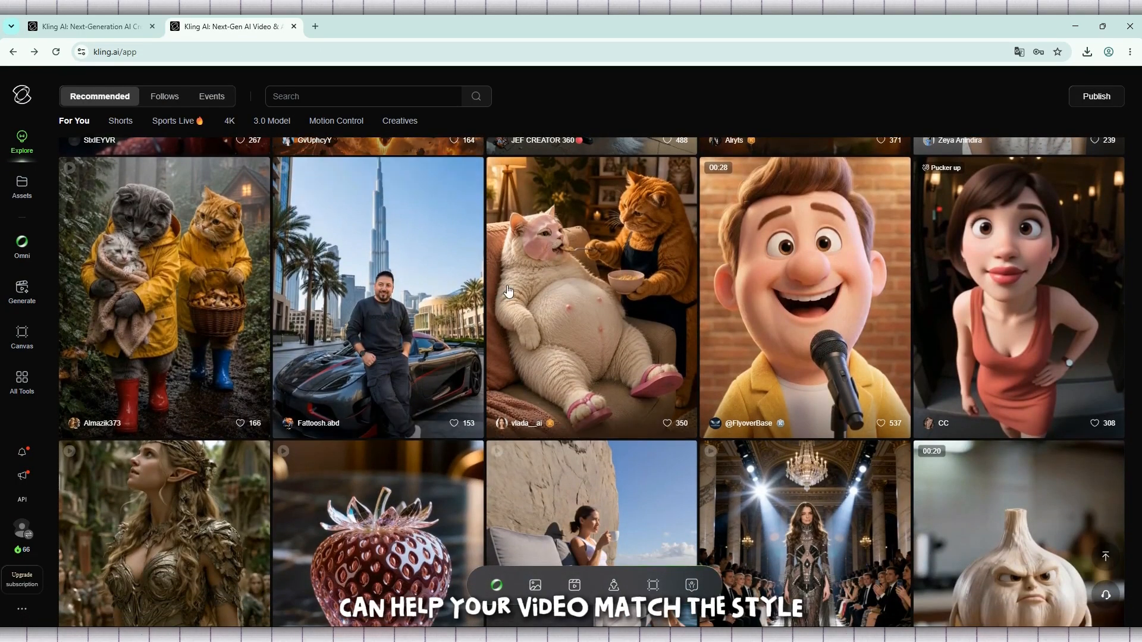
left_click(508, 292)
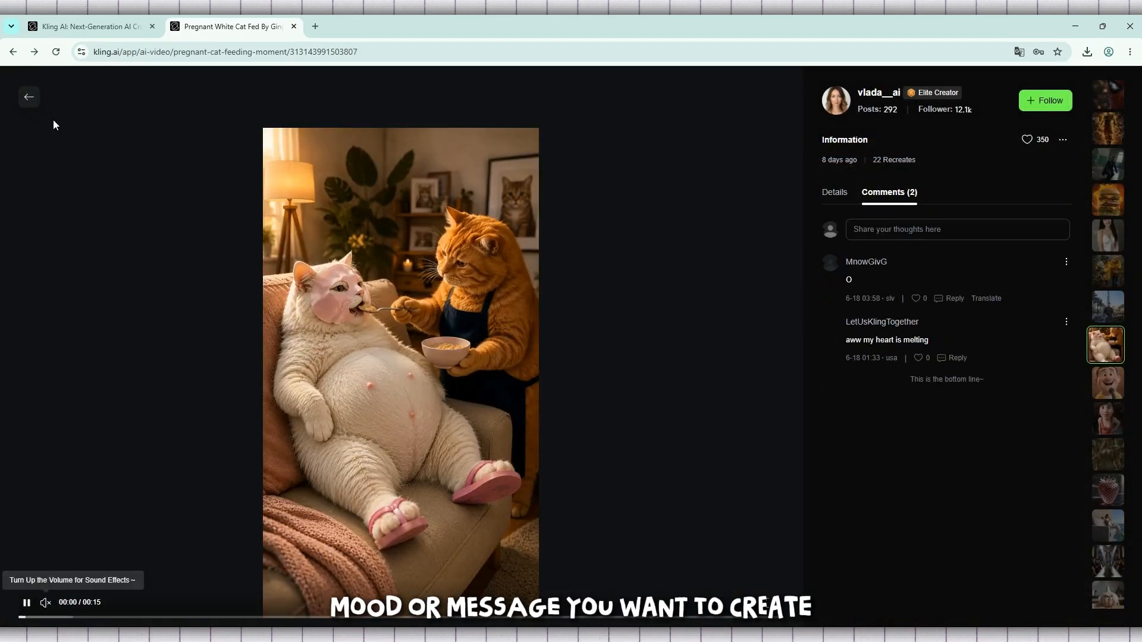
left_click(28, 96)
scroll(189, 204, "up", 4)
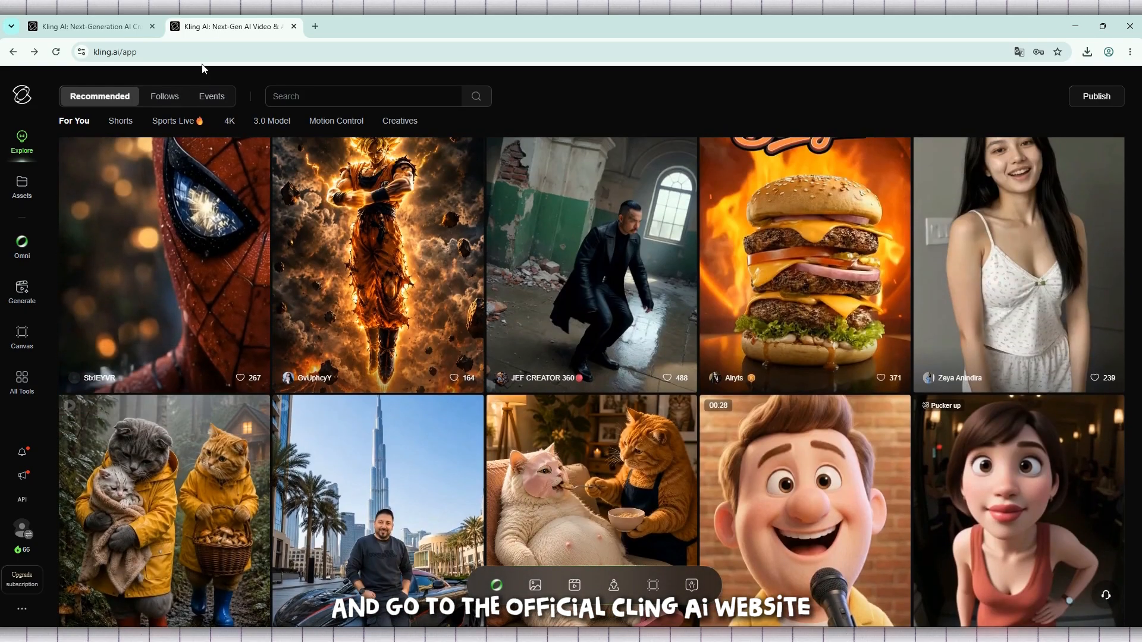
left_click(204, 52)
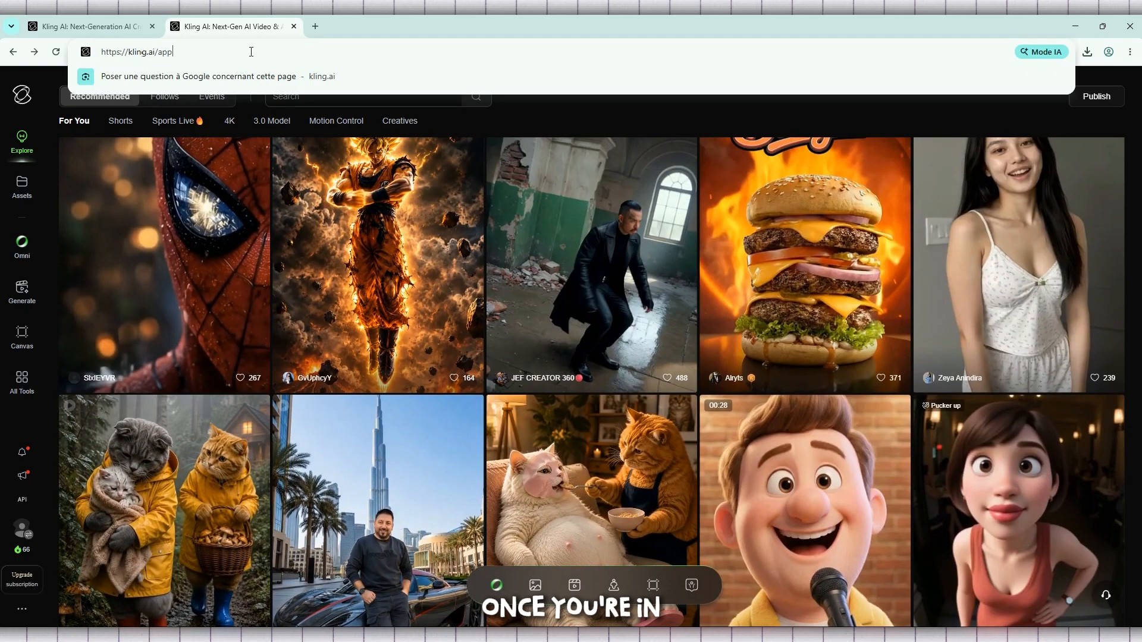
left_click(206, 53)
left_click(540, 125)
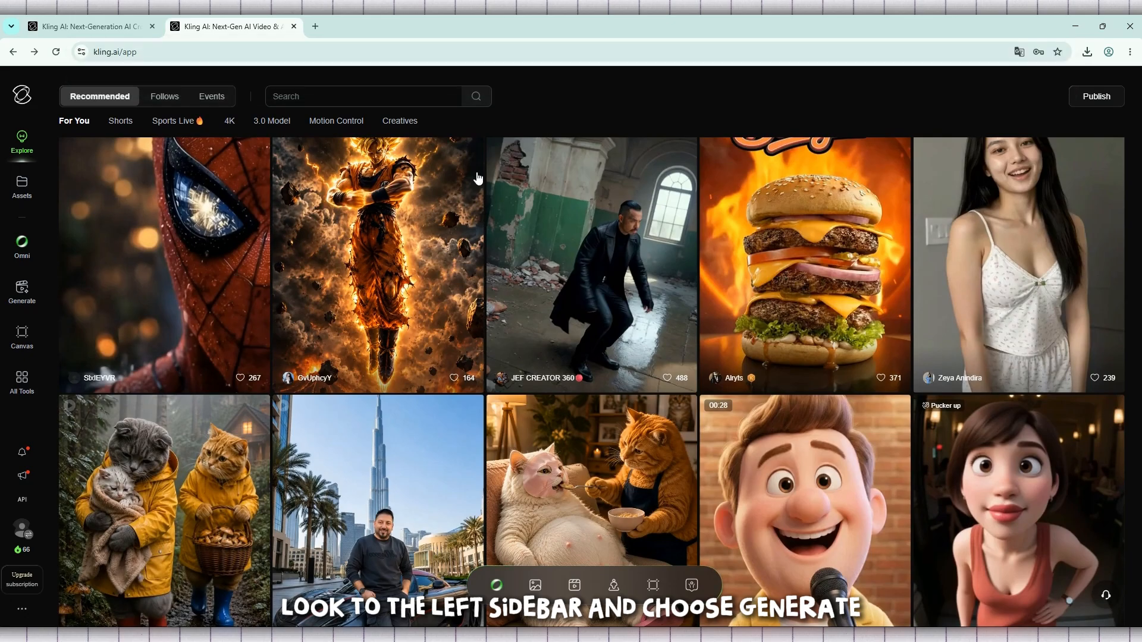
scroll(357, 226, "down", 3)
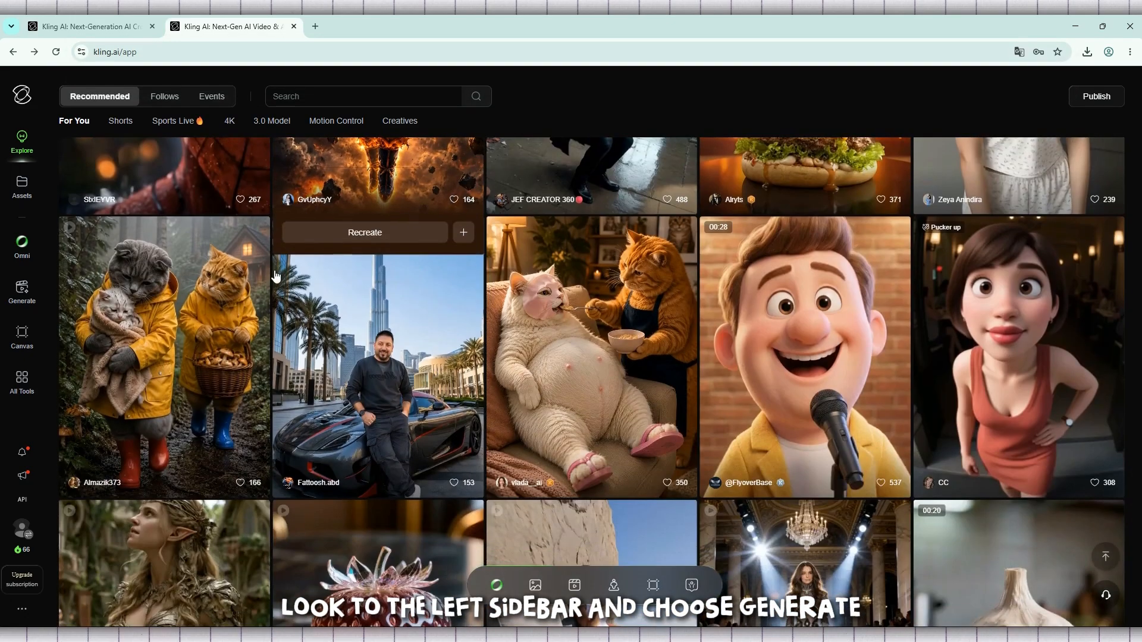
- Open the video generation workspace and filter the creation history to show only videos
left_click(26, 298)
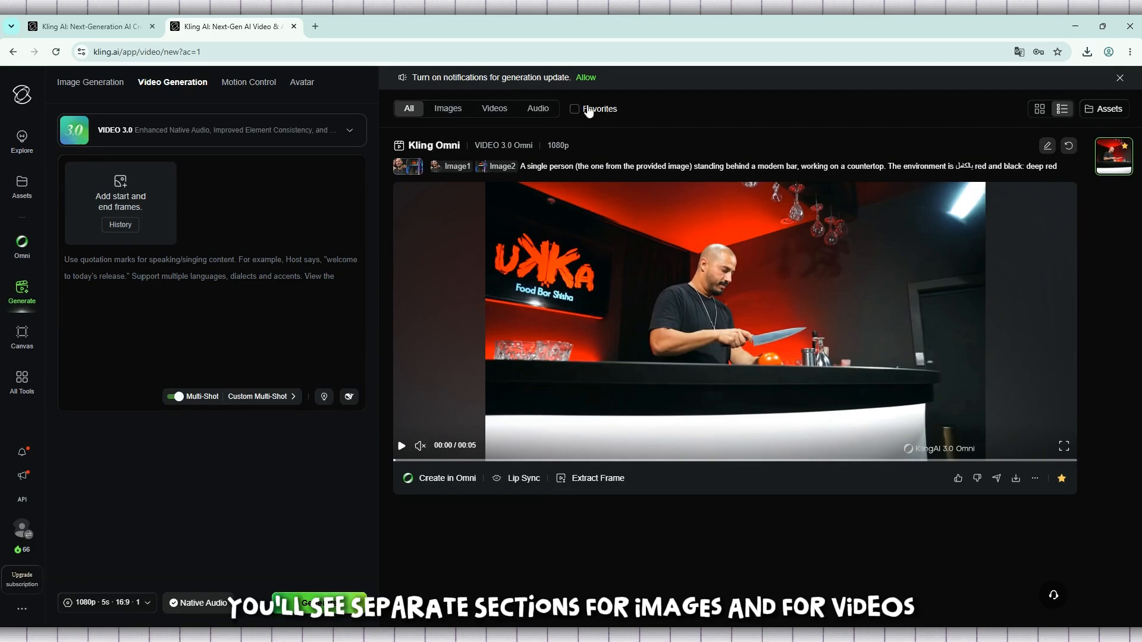
left_click(448, 110)
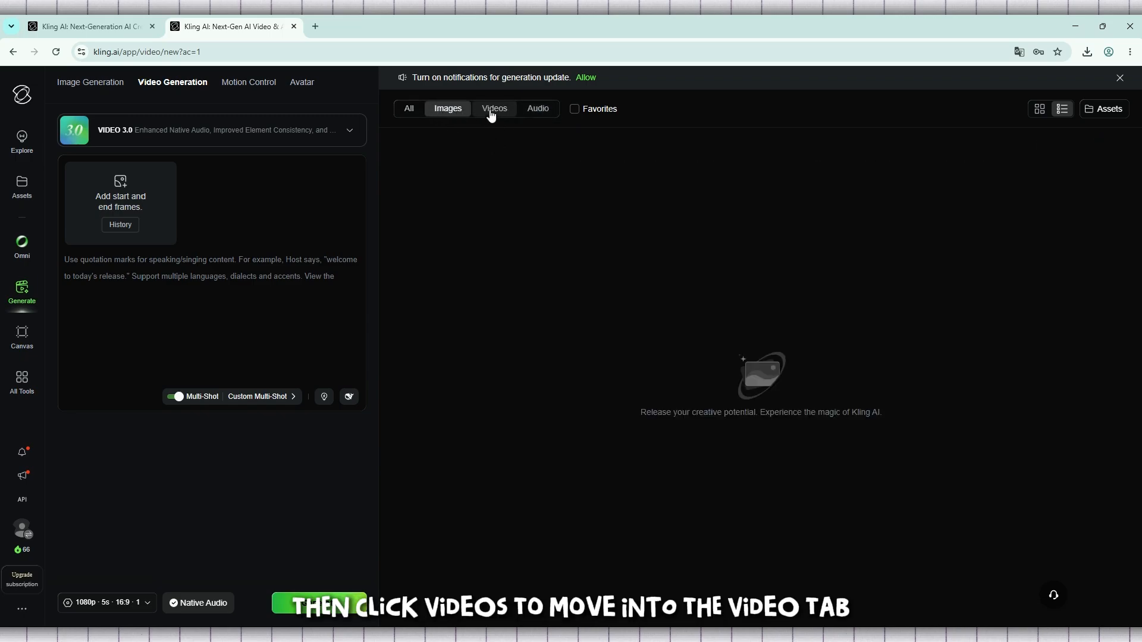
left_click(492, 112)
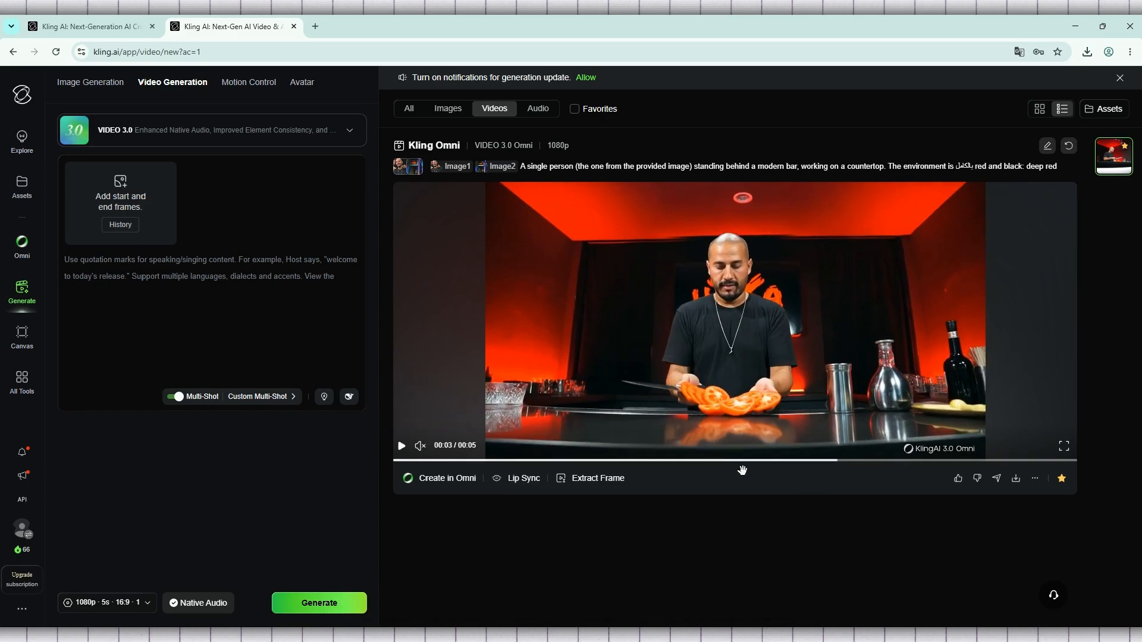
- Preview the generated bar video of the man slicing a tomato and load it for editing
left_click(754, 386)
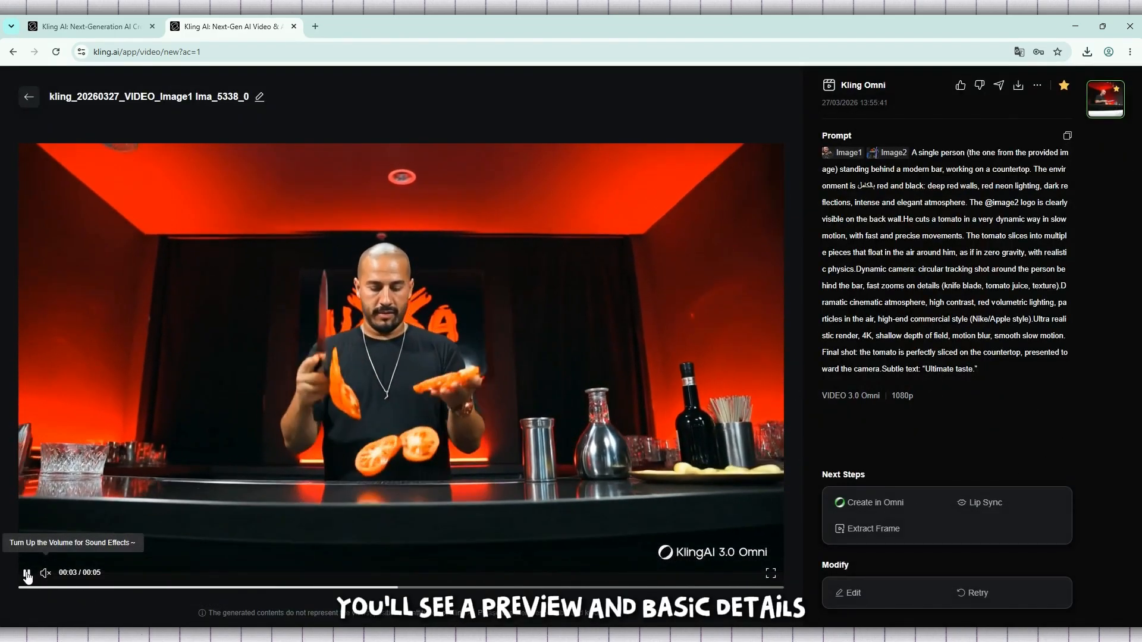
left_click(451, 492)
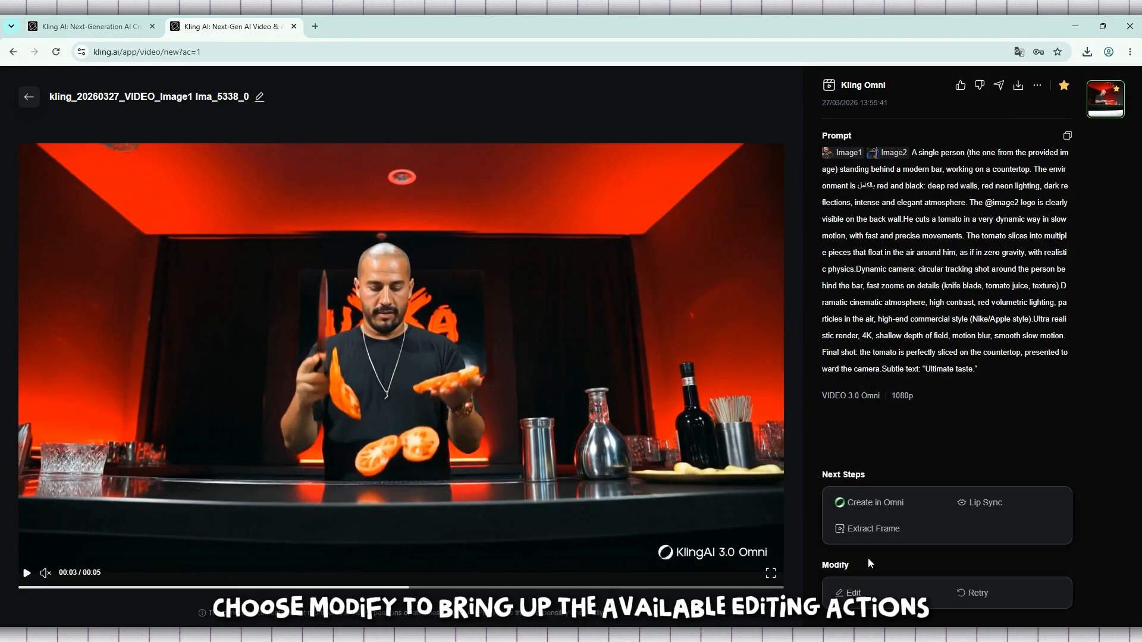
left_click(866, 597)
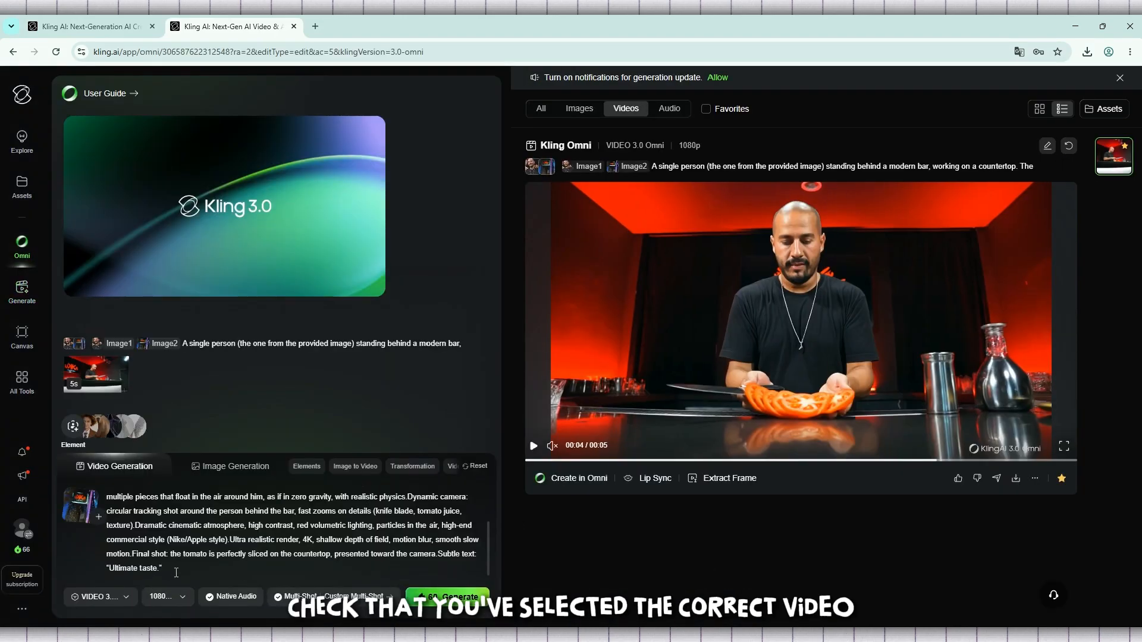
- Replace the existing prompt with "keep the person and change only the background to tropical island"
left_click_drag(161, 569, 140, 486)
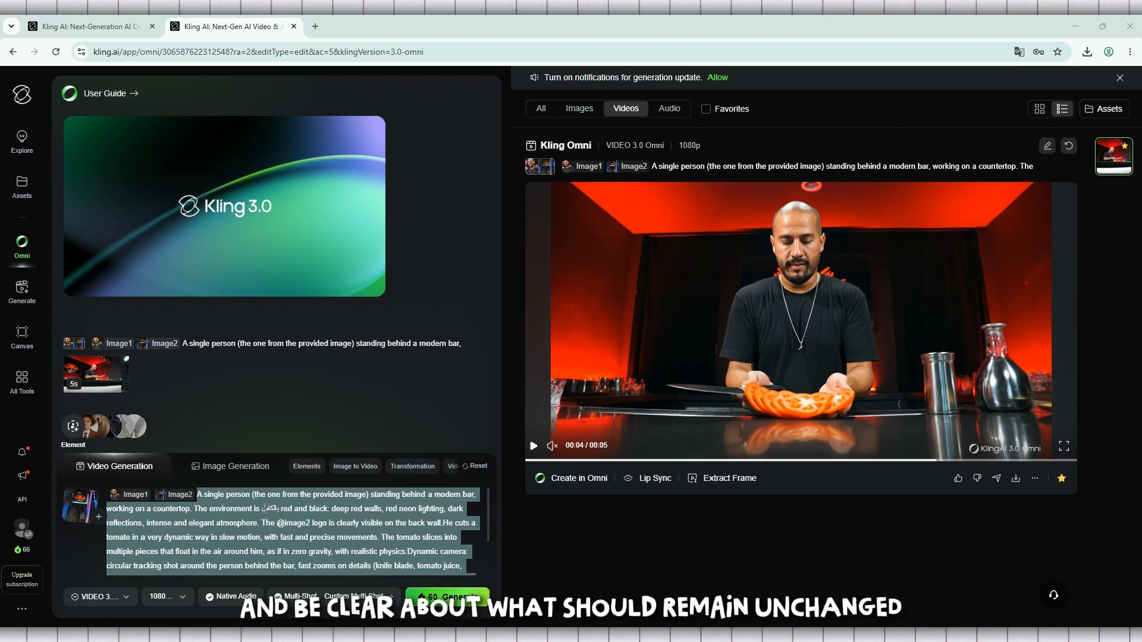
key("BackSpace")
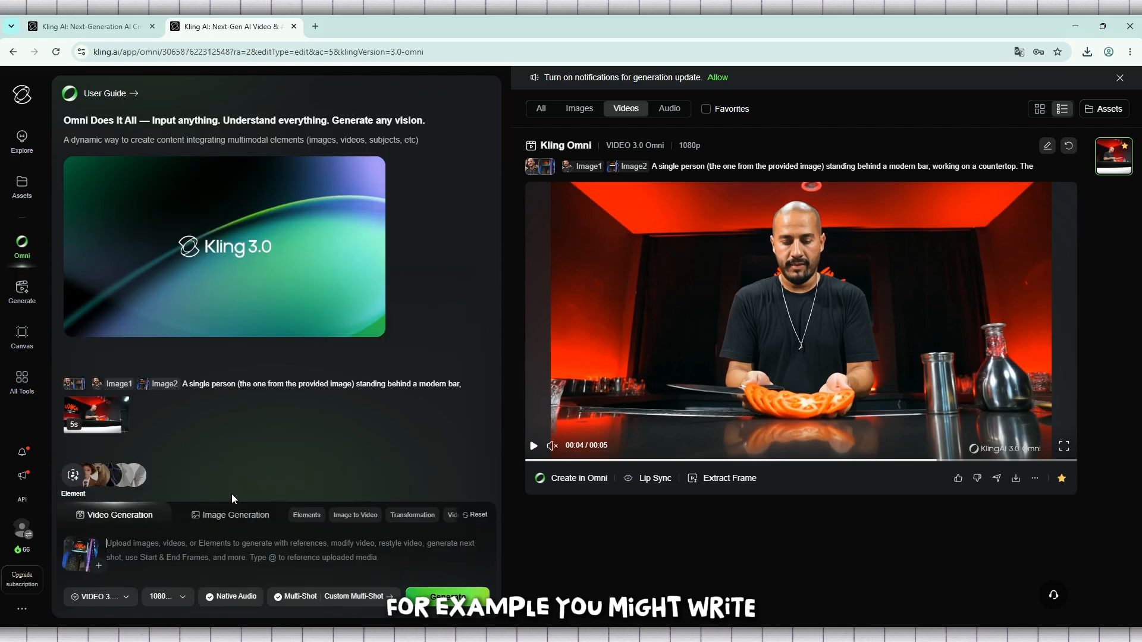
type("keep the person and change only the background to tropical island")
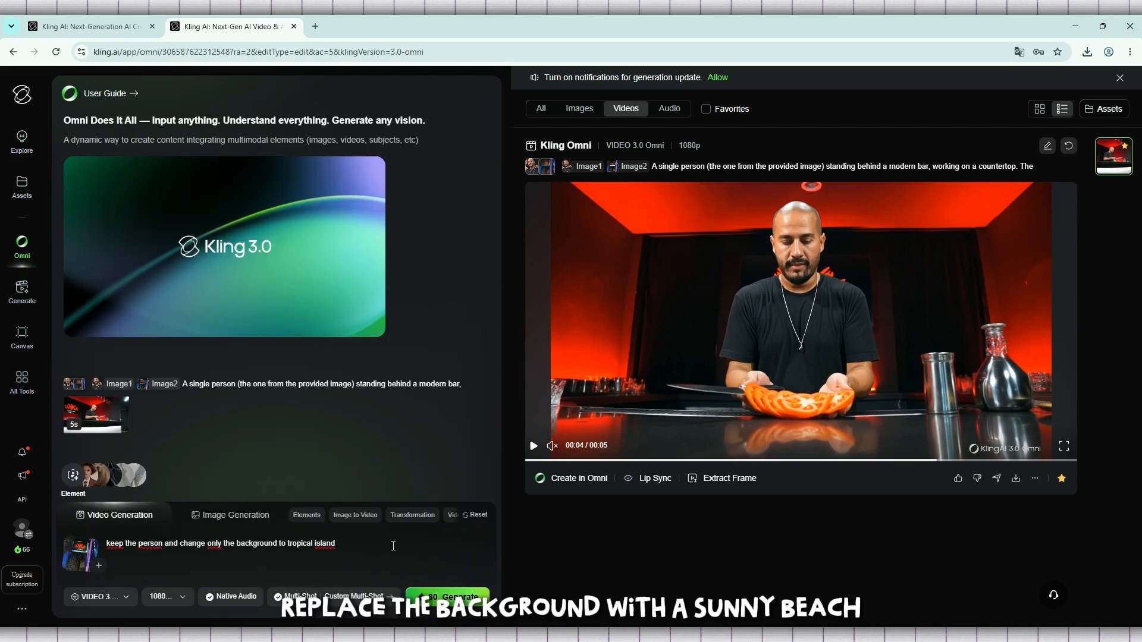
left_click_drag(393, 545, 106, 544)
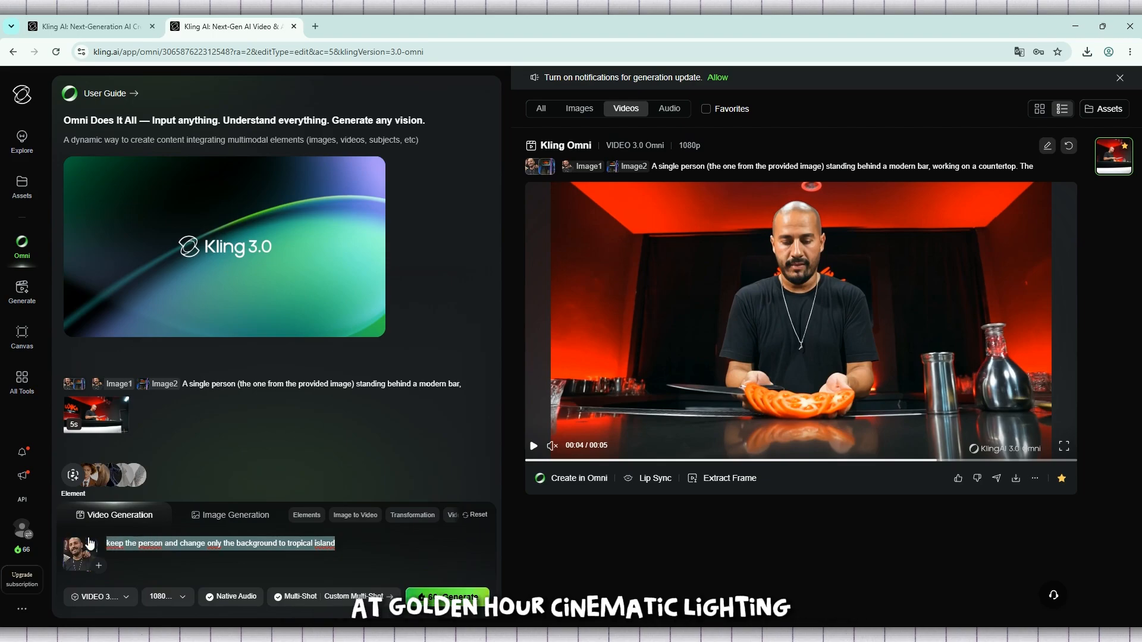
left_click(155, 541)
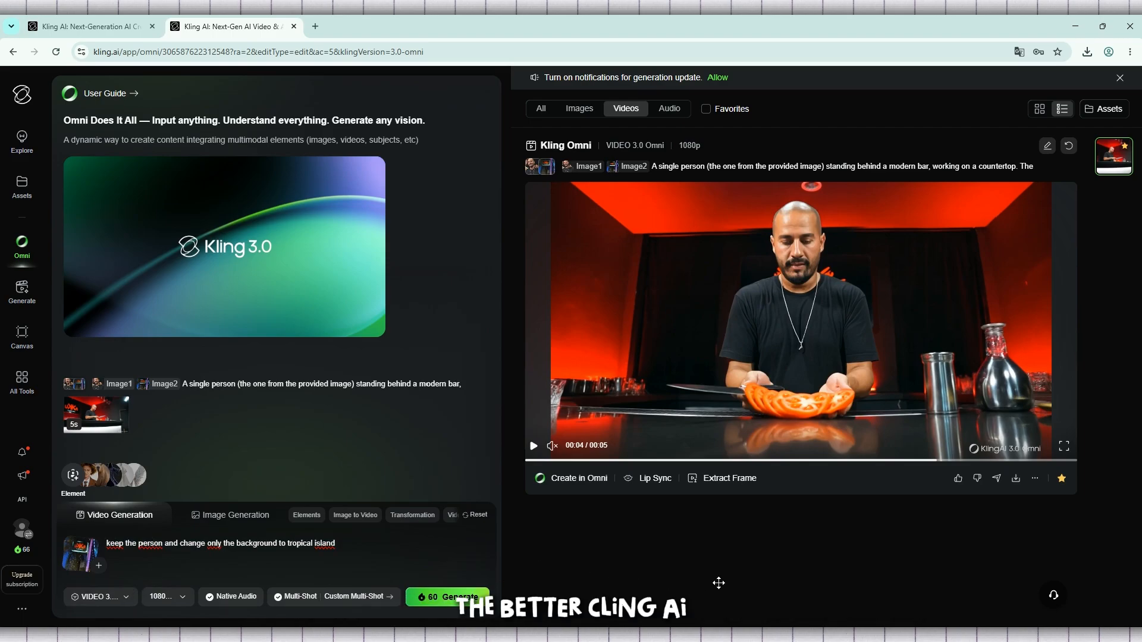
left_click(184, 598)
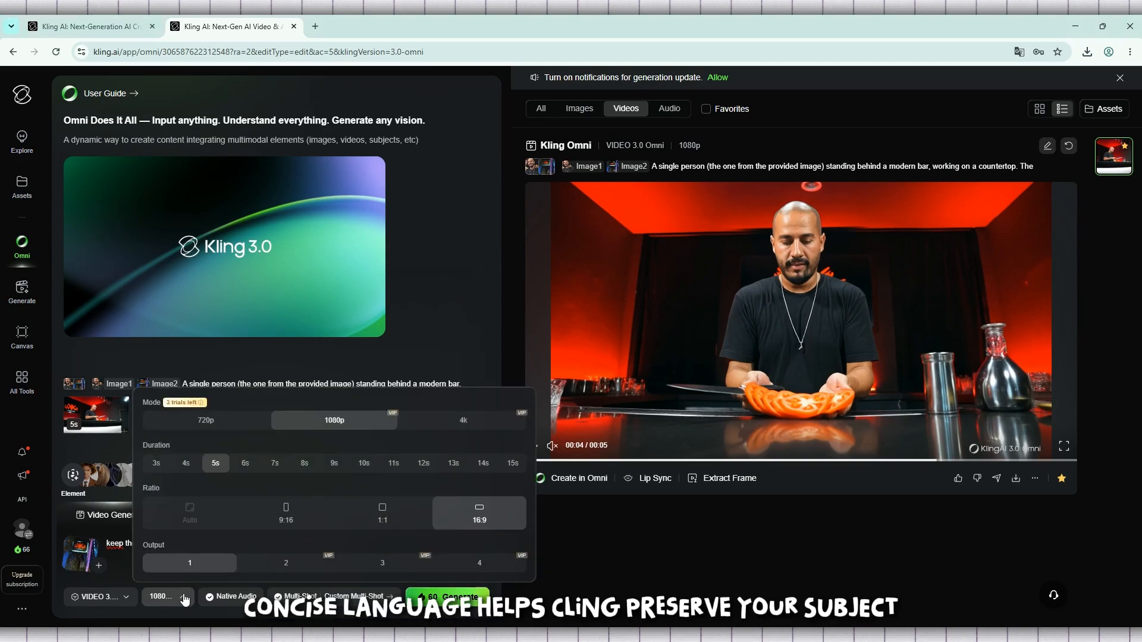
left_click(183, 596)
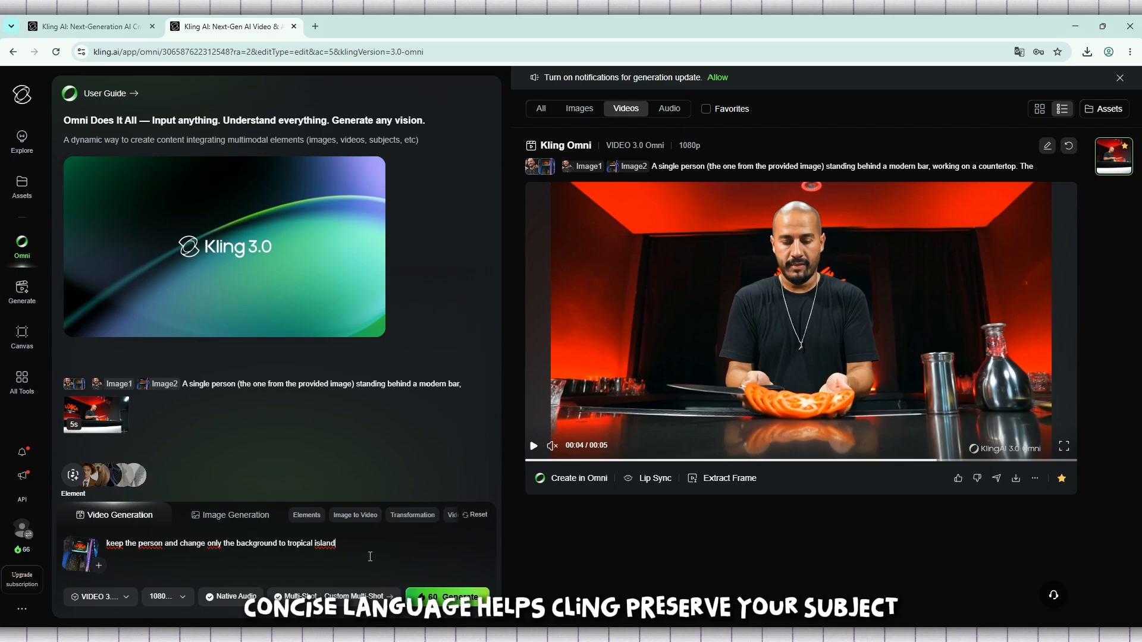
left_click_drag(361, 547, 107, 550)
left_click(146, 543)
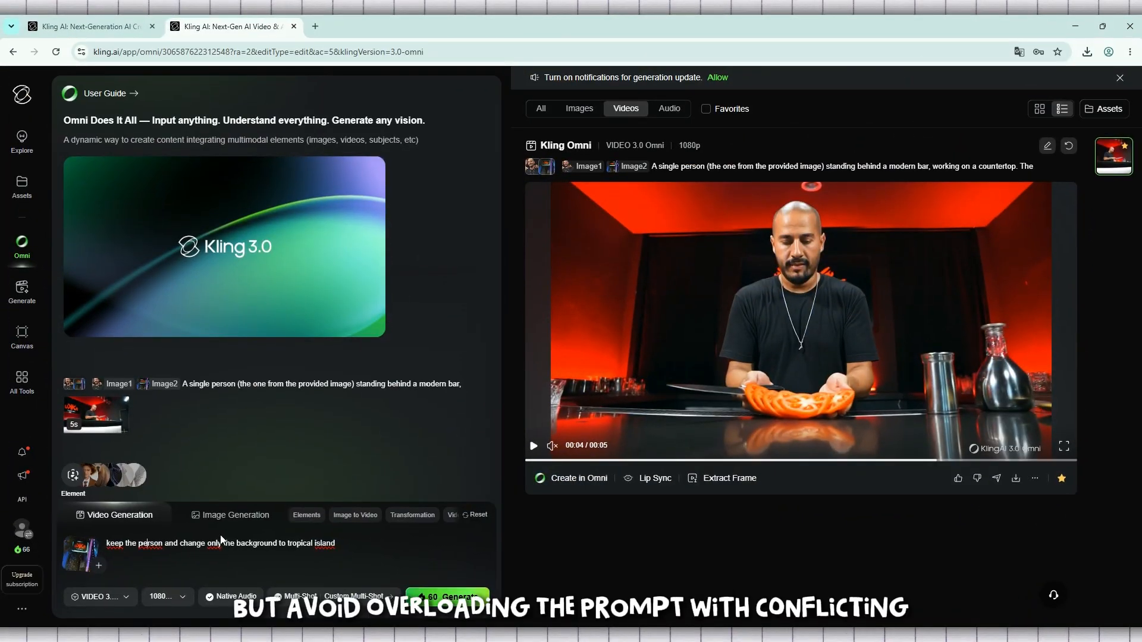
triple_click(343, 545)
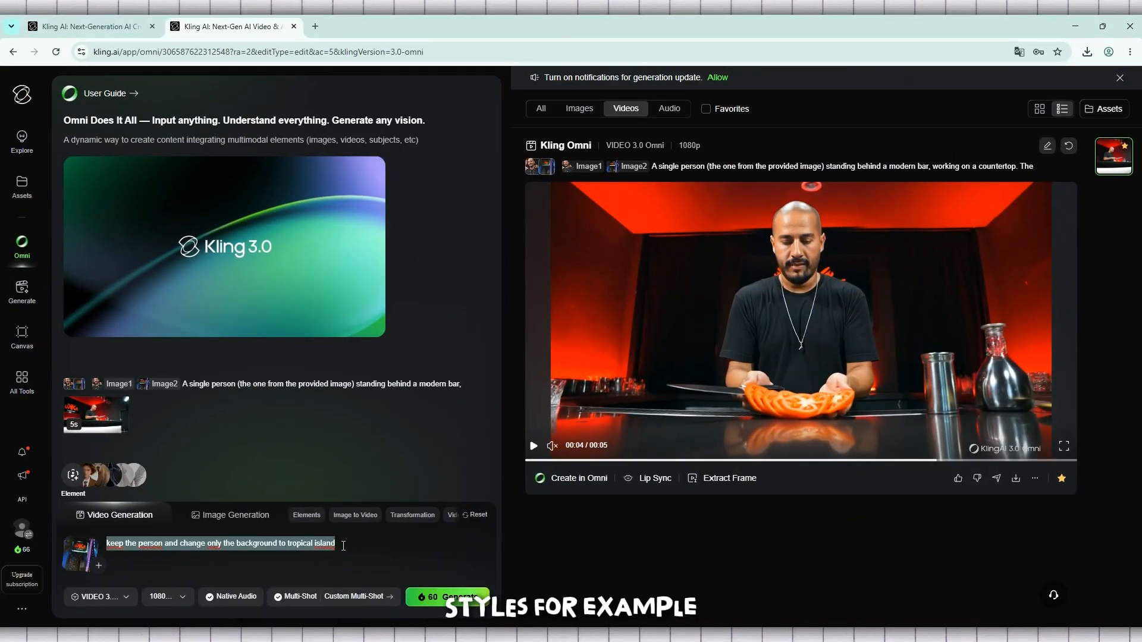
left_click(343, 546)
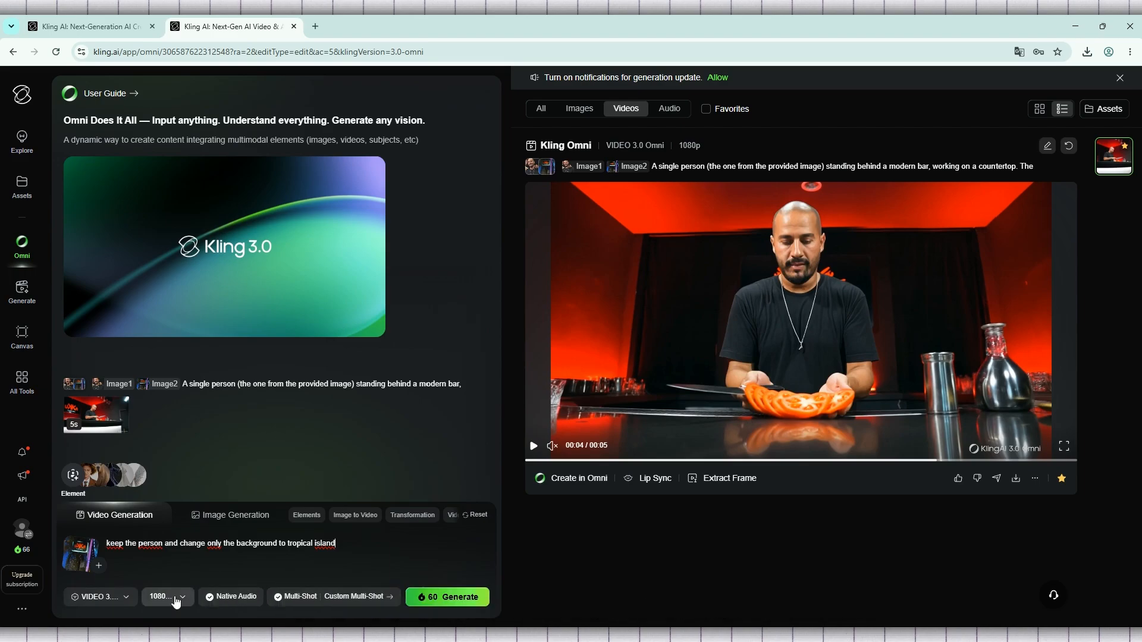
- Set the video output to 720p mode with a 3s duration and turn off native audio
left_click(126, 598)
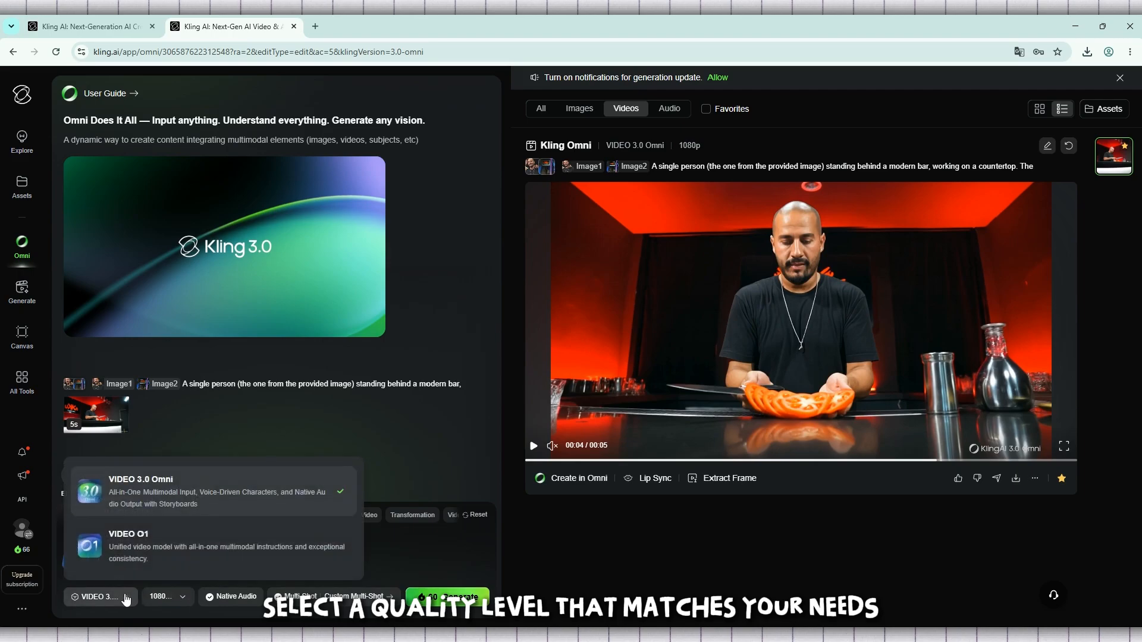
left_click(185, 599)
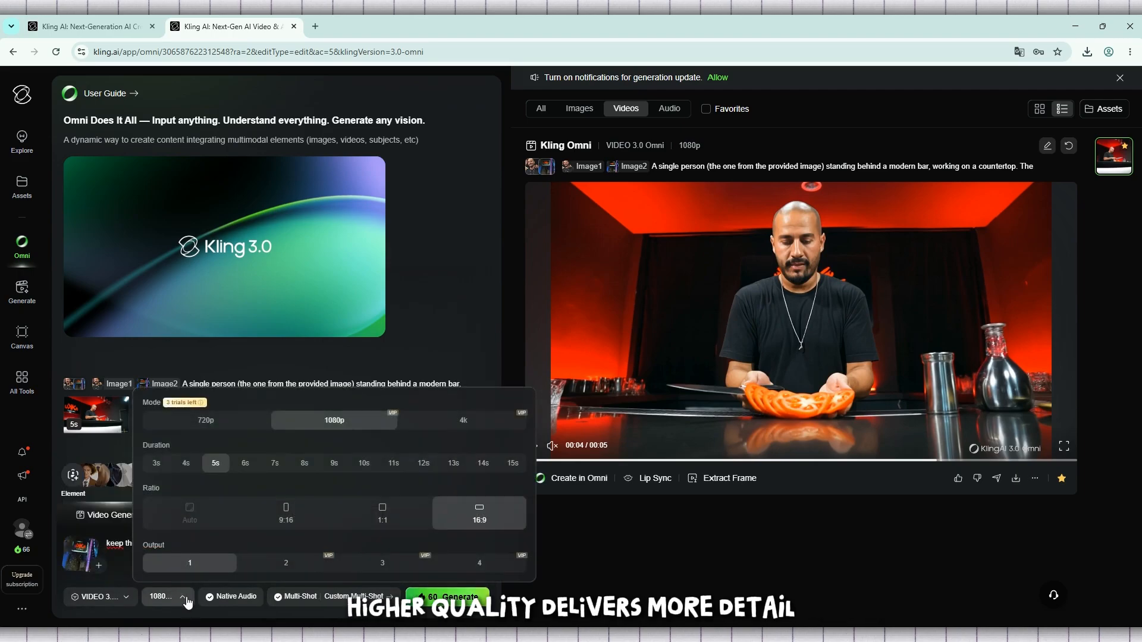
left_click(156, 465)
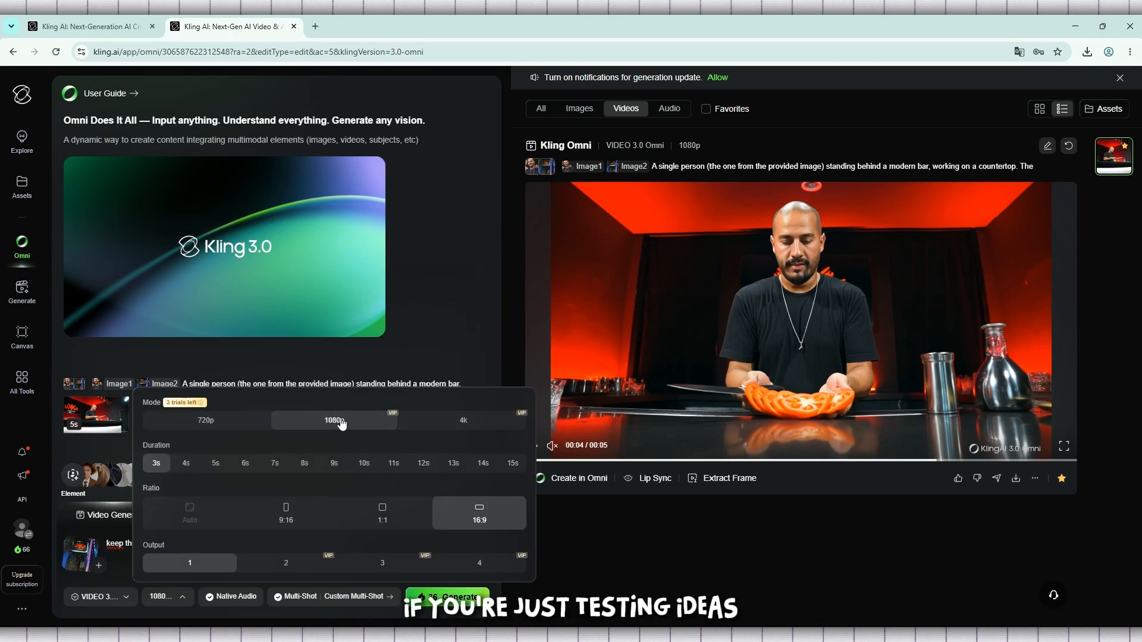
left_click(230, 423)
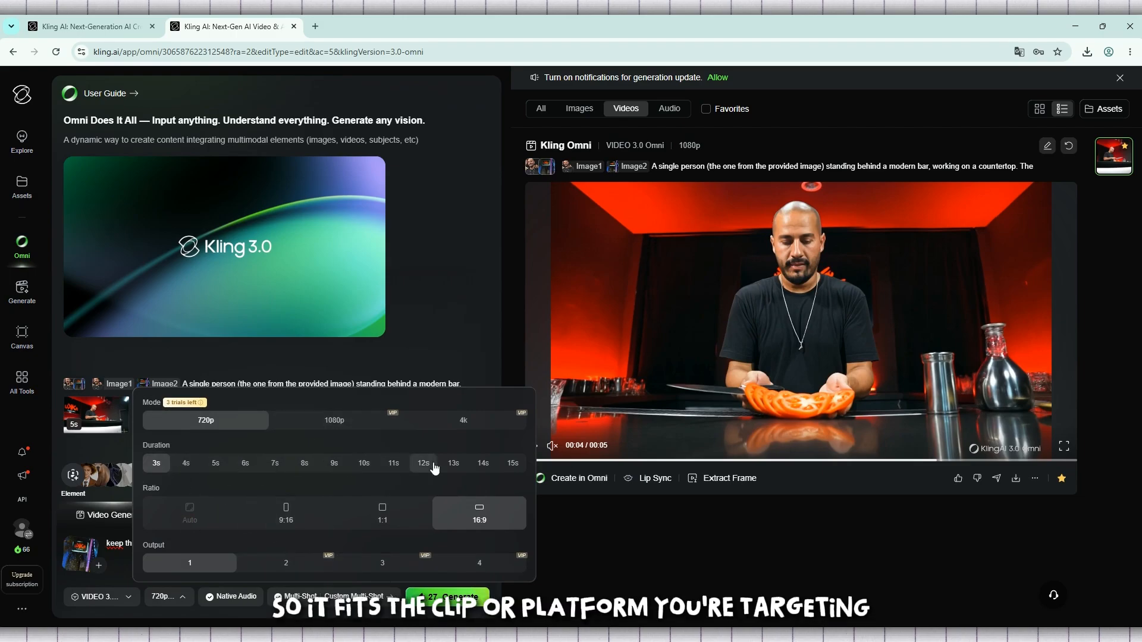
left_click(479, 427)
left_click(232, 427)
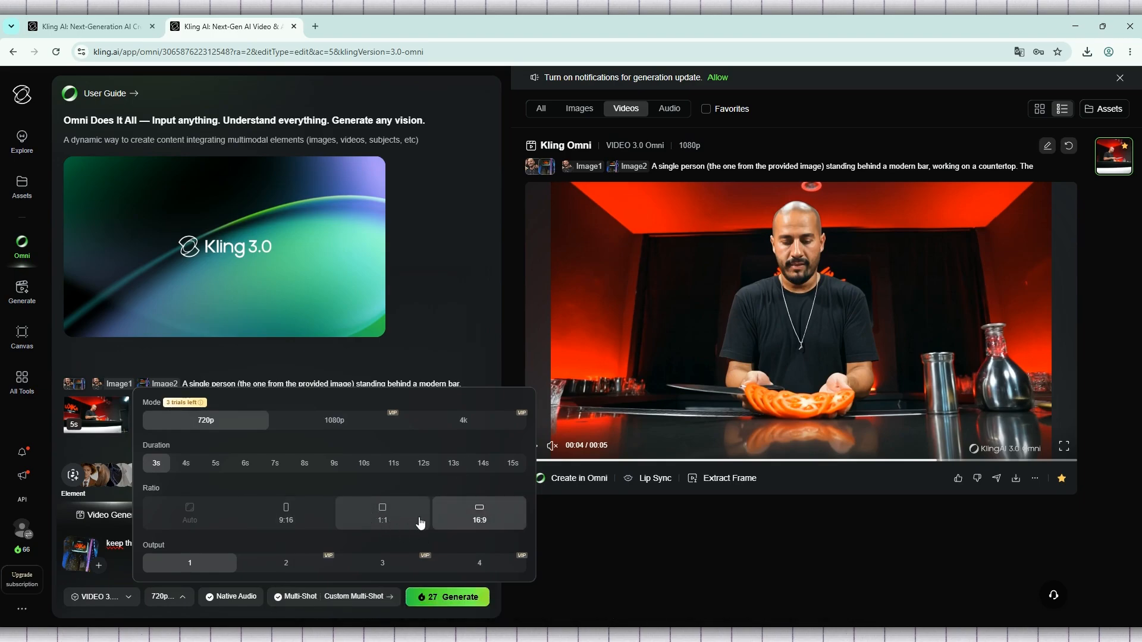
left_click(210, 598)
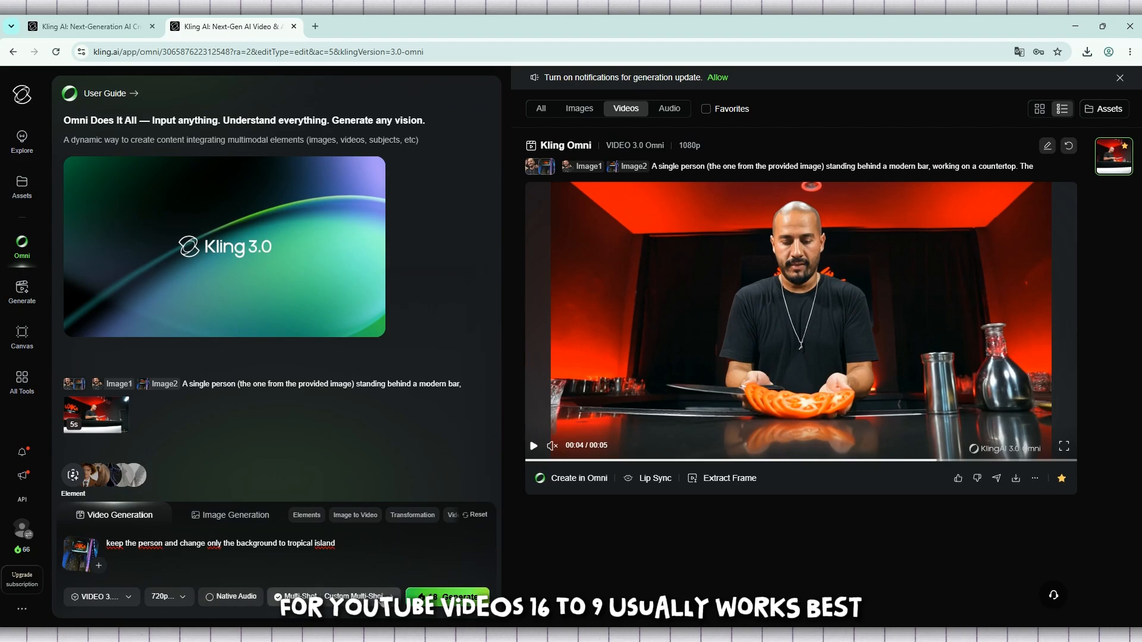
left_click(176, 598)
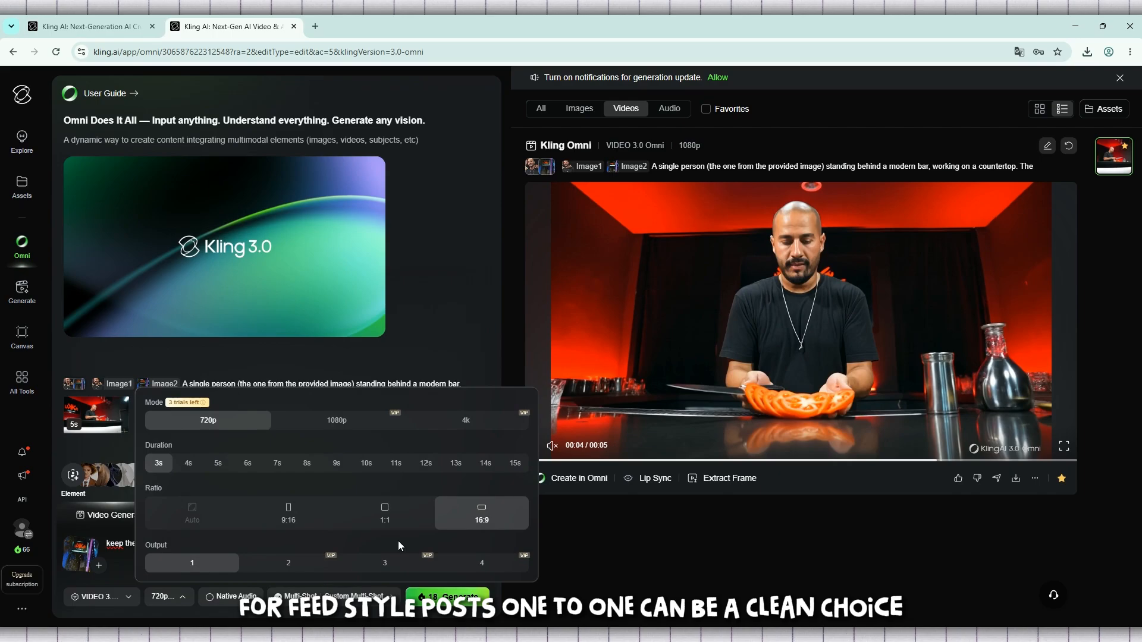
left_click(328, 421)
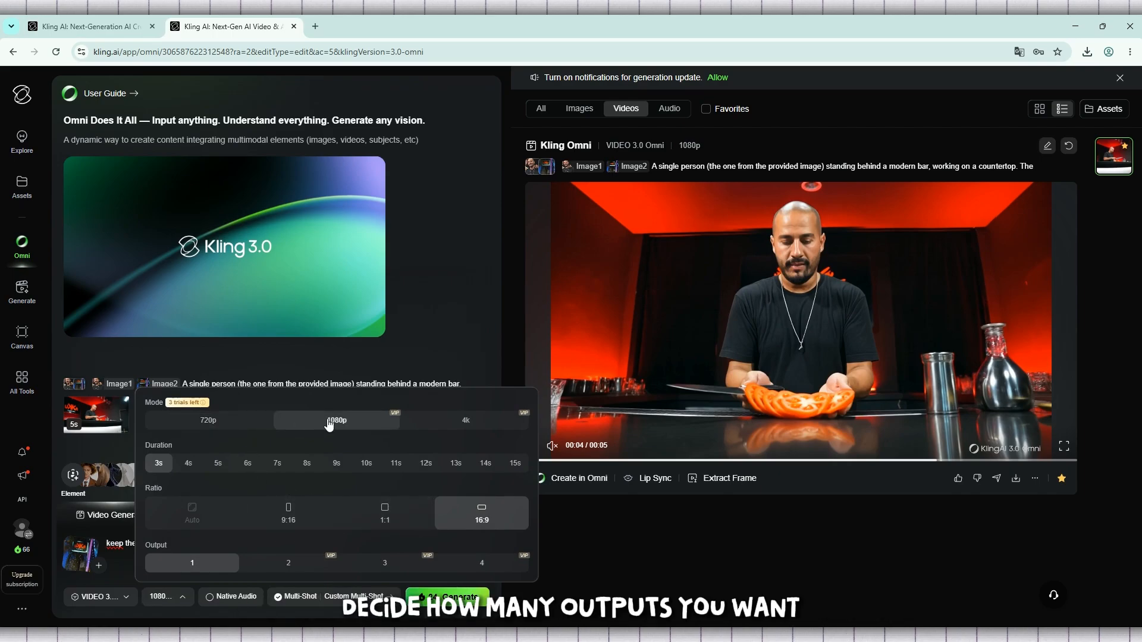
left_click(228, 422)
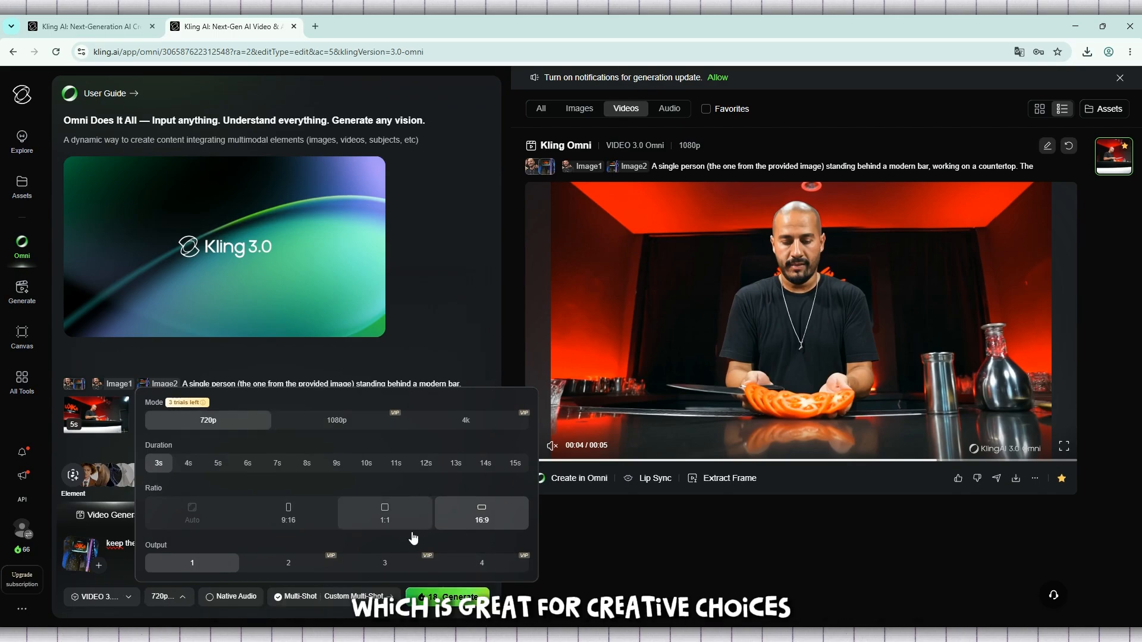
left_click(238, 611)
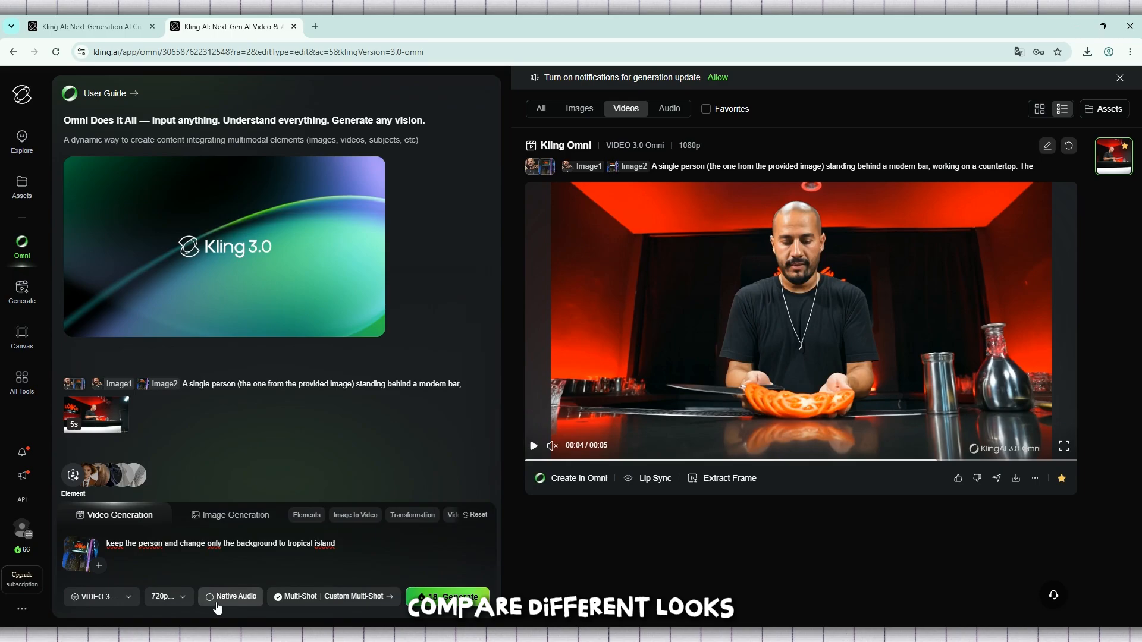
left_click(189, 604)
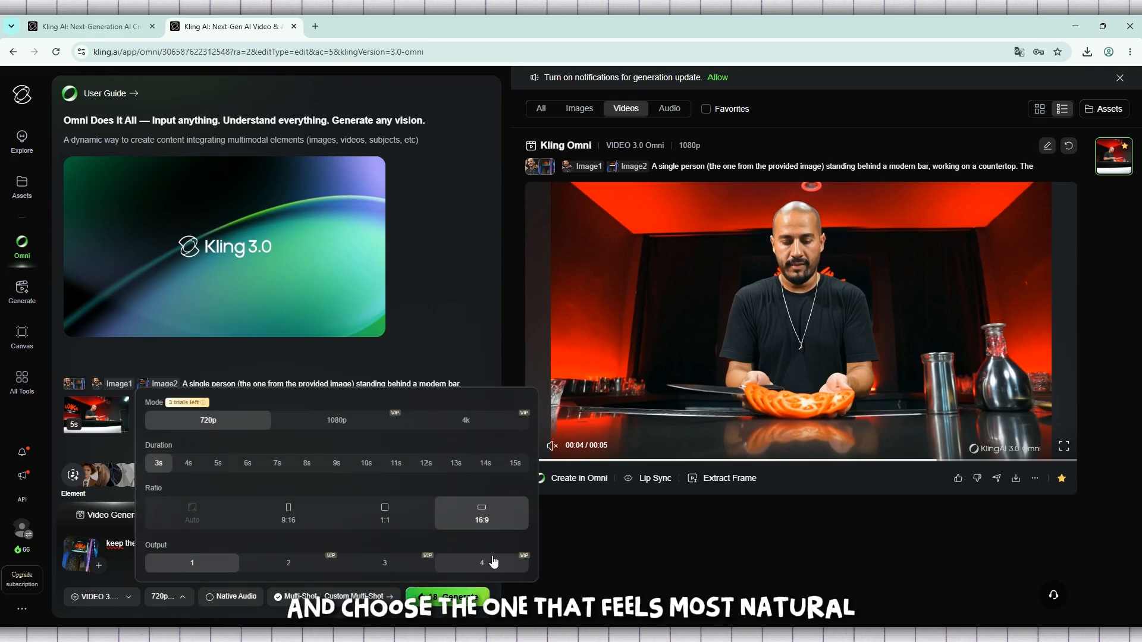
left_click(236, 618)
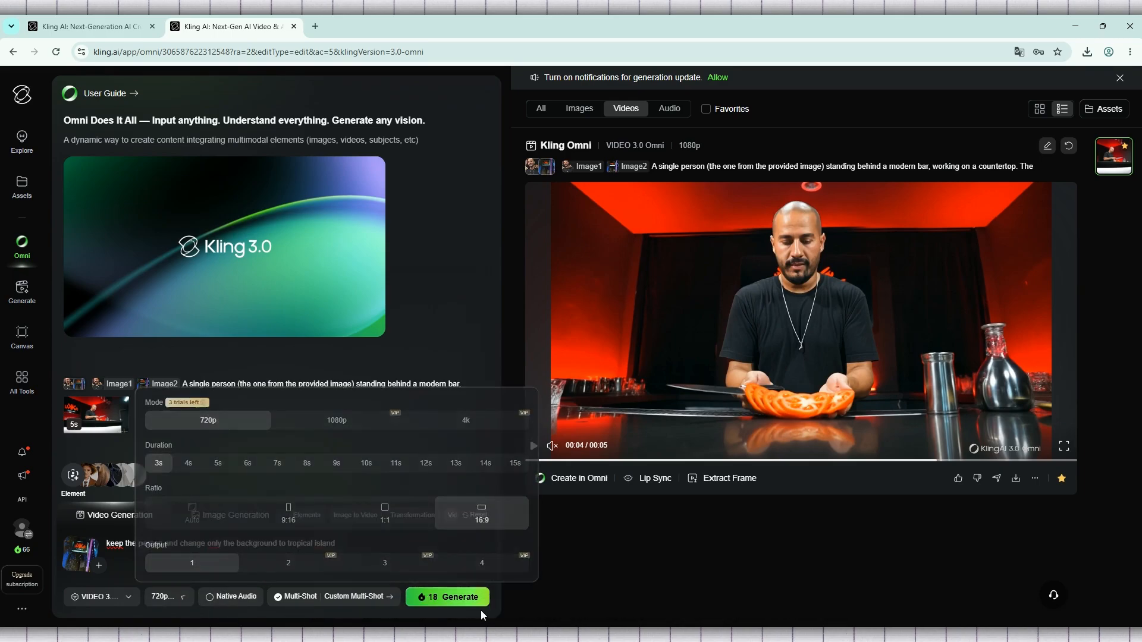
- Generate the video with the tropical island background and play the result
left_click(448, 595)
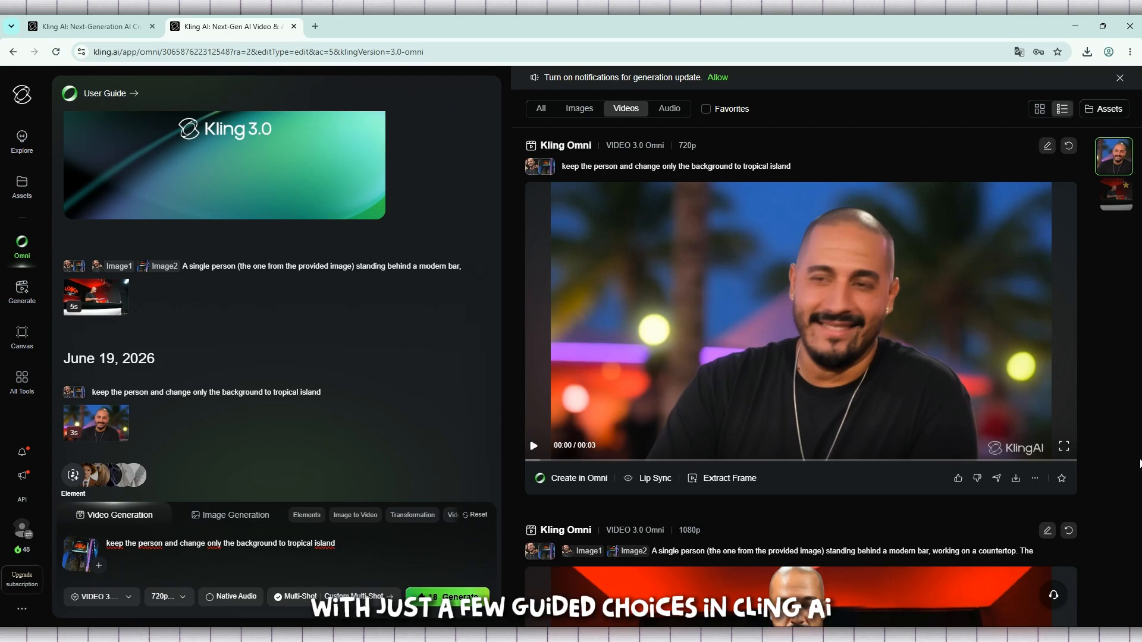
left_click(535, 450)
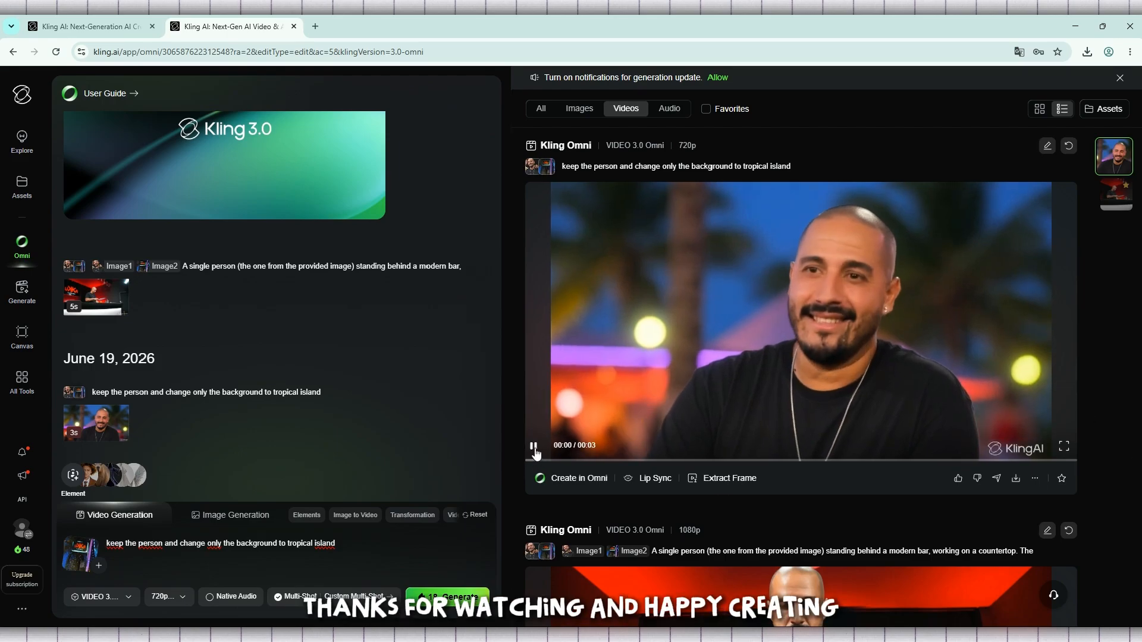